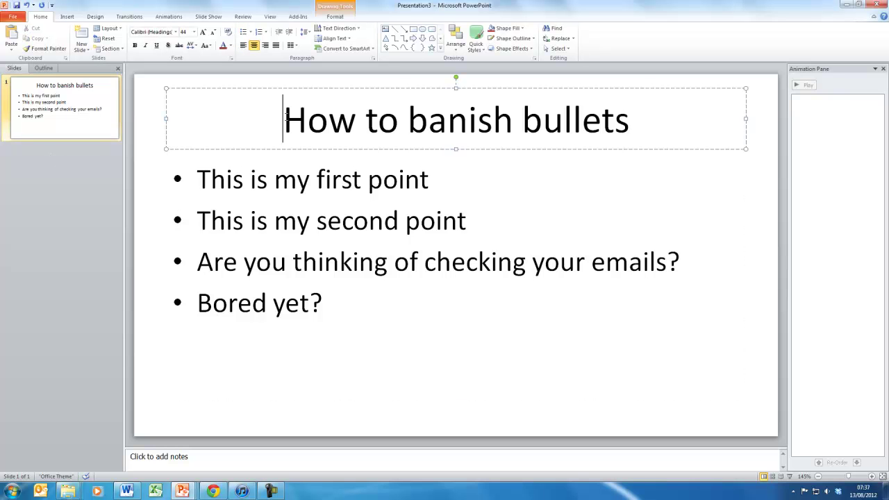
Step: Format the title 'How to banish bullets' as Dark Red, bold, 66 pt
click(231, 46)
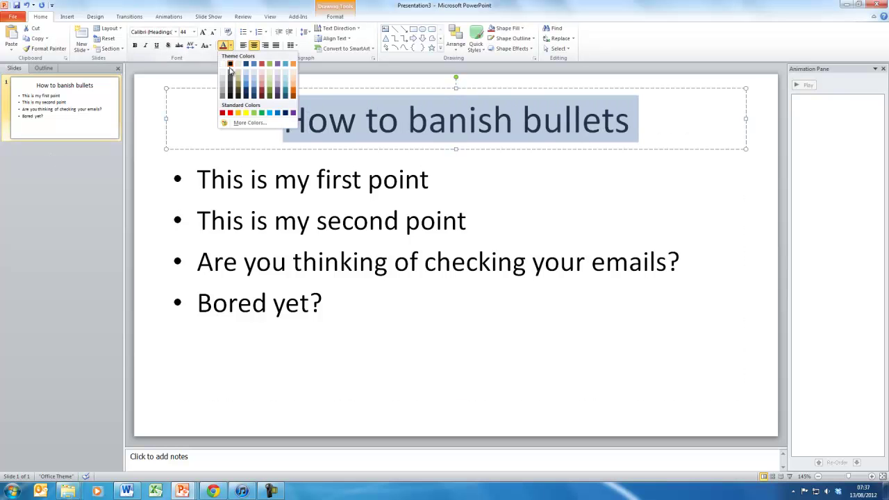
click(223, 113)
click(135, 45)
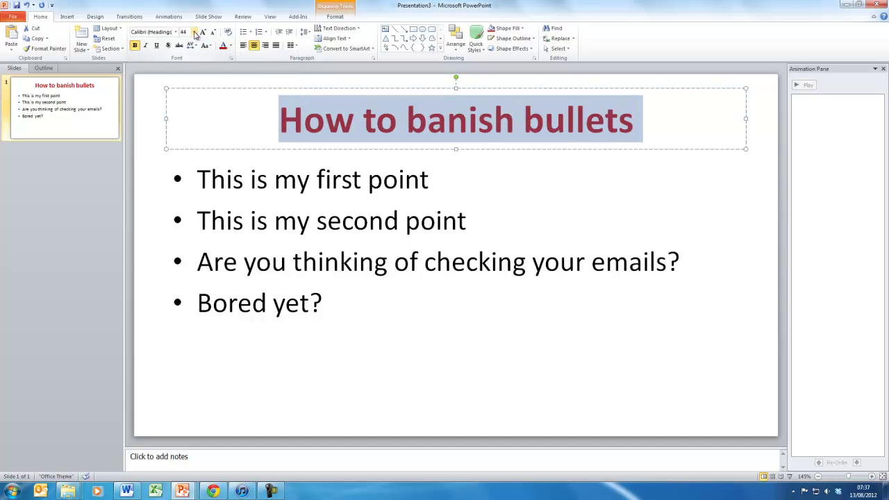
click(194, 32)
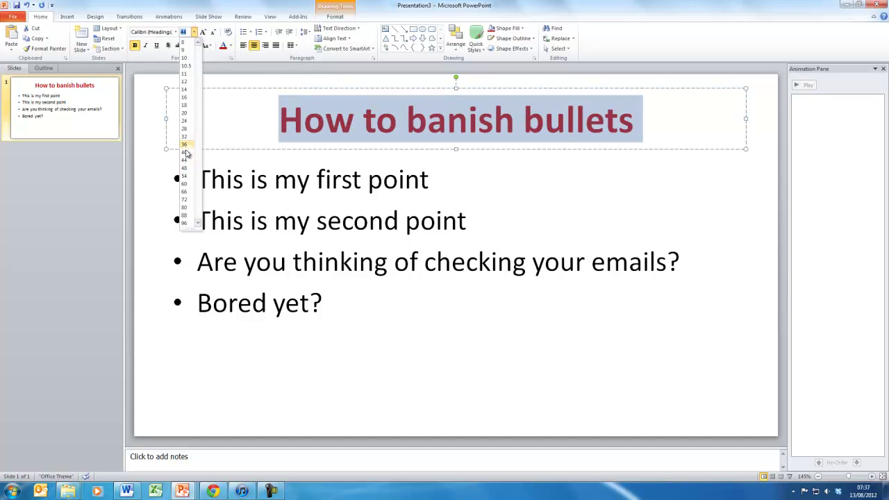
click(189, 192)
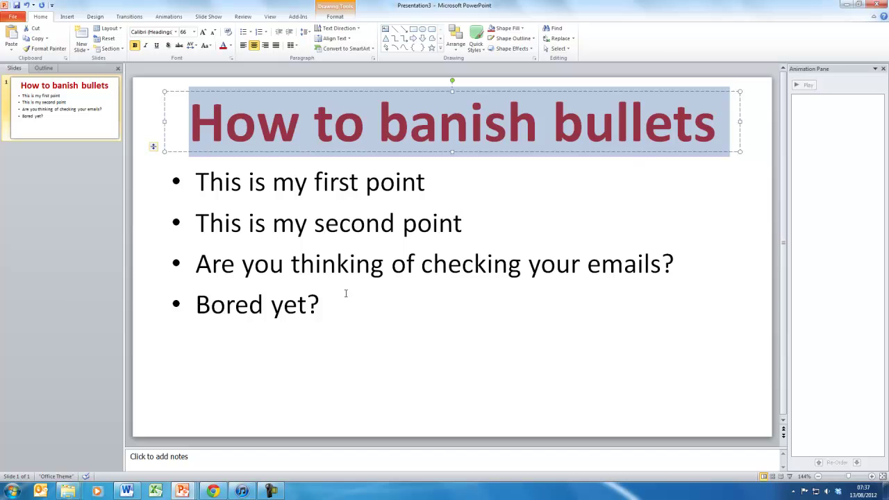
Step: Turn bullets off for all four body lines and pull the box's bottom edge up to fit
click(270, 184)
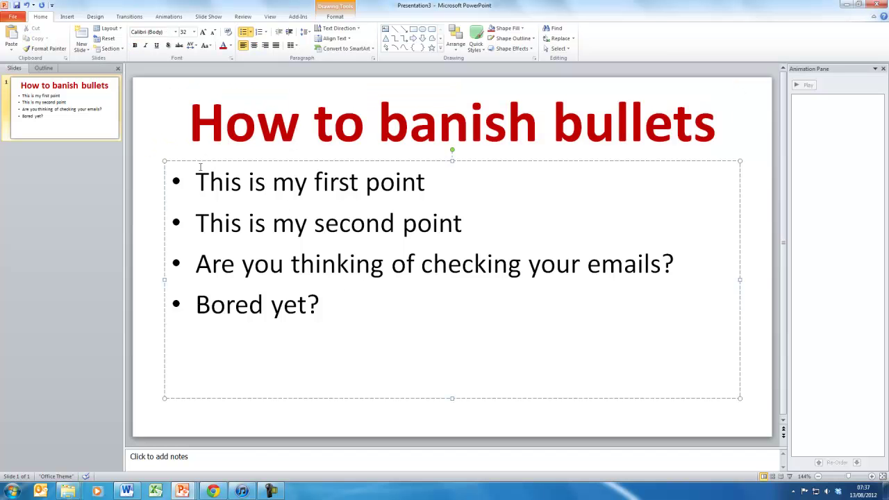
key(ctrl+a)
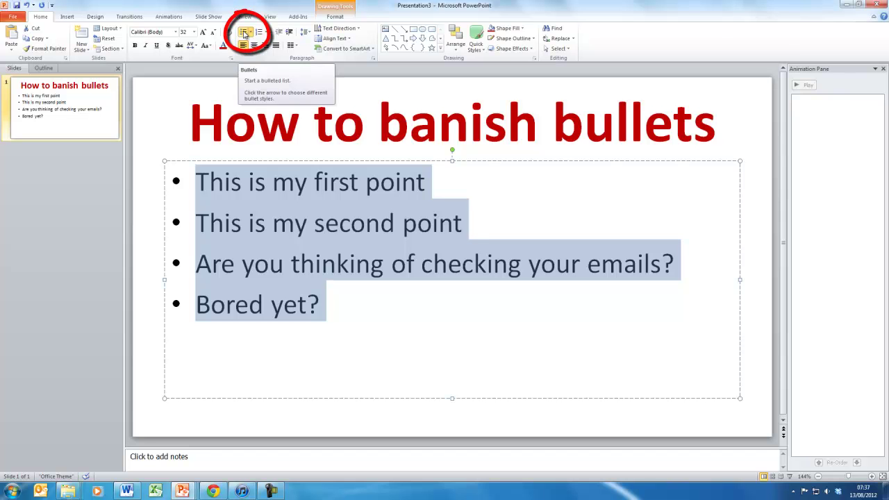
click(244, 32)
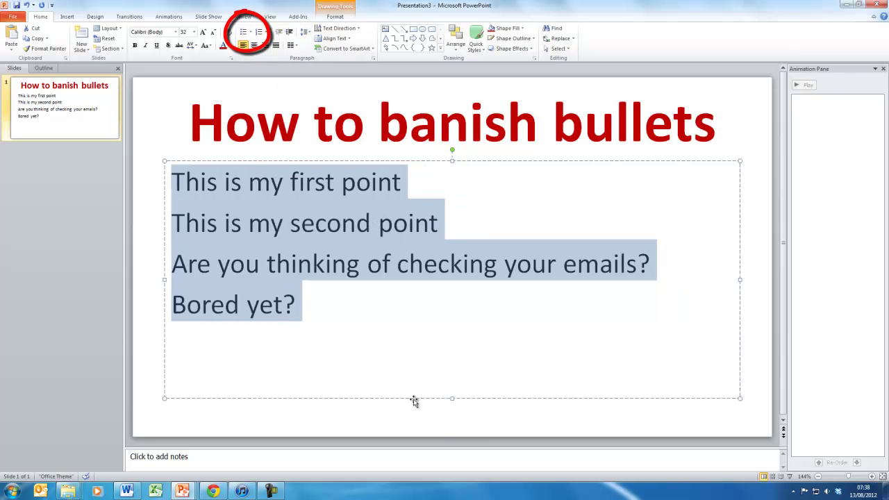
click(452, 398)
drag(451, 399, 452, 323)
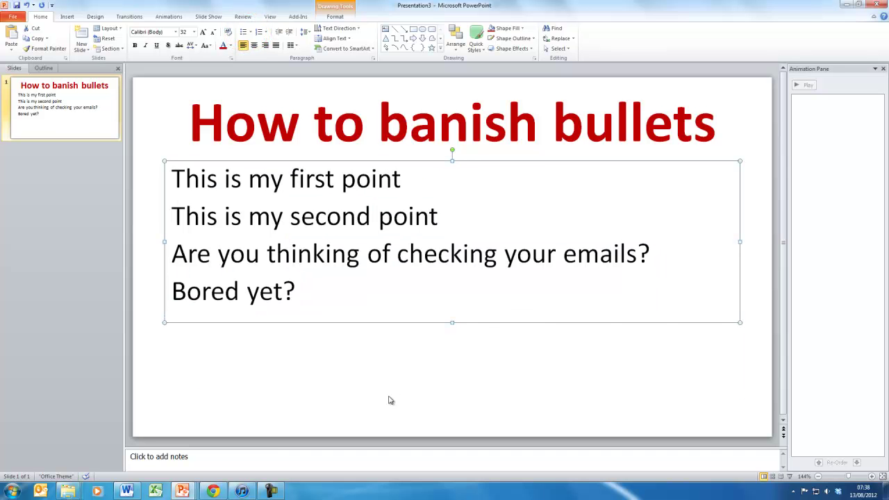
Step: Move 'Bored yet?' into its own box at the lower left and select the emails question line
drag(300, 292, 205, 276)
key(ctrl+c)
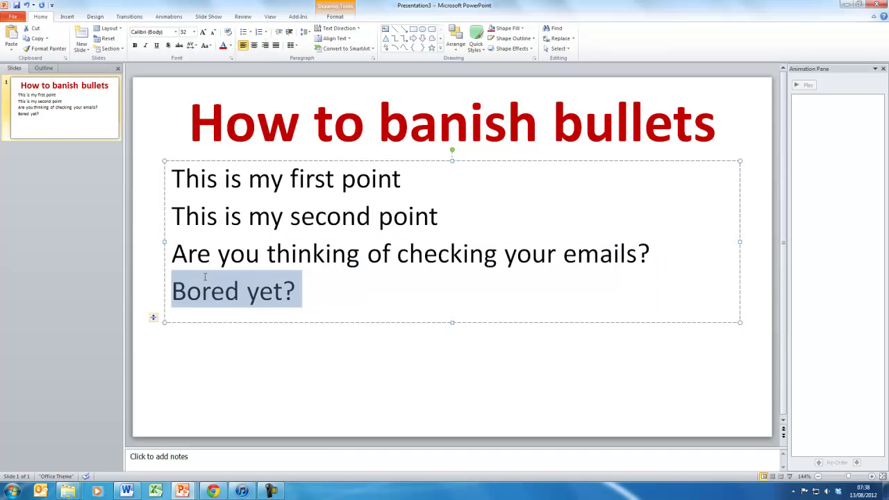
key(Delete)
click(252, 357)
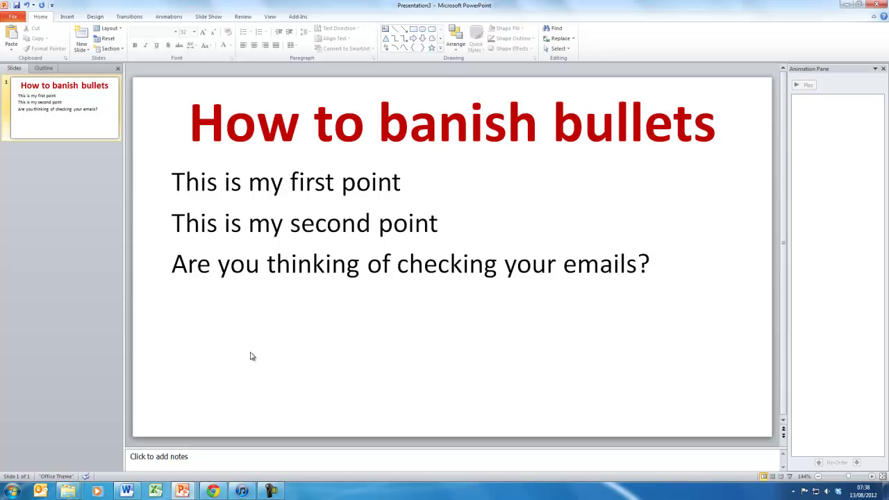
key(ctrl+v)
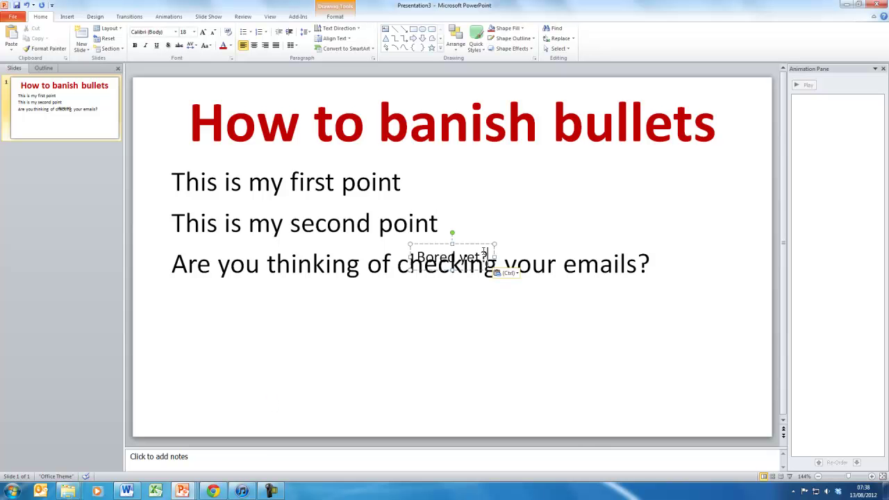
drag(471, 246, 249, 381)
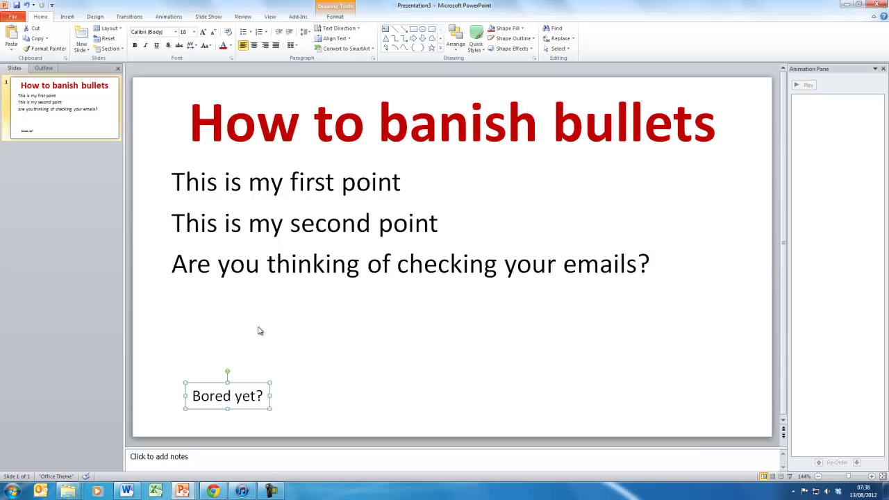
drag(175, 268, 665, 297)
key(ctrl+c)
Step: Paste the emails question as its own text box just above 'Bored yet?'
key(Delete)
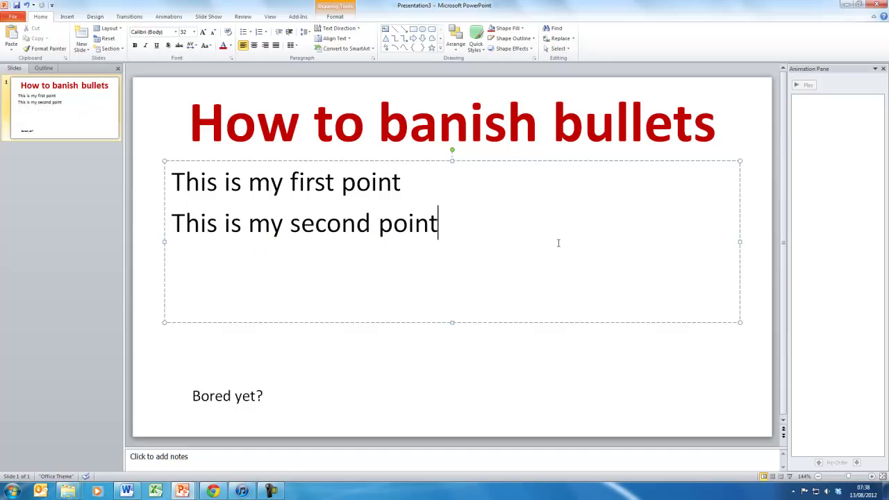
click(410, 375)
key(ctrl+v)
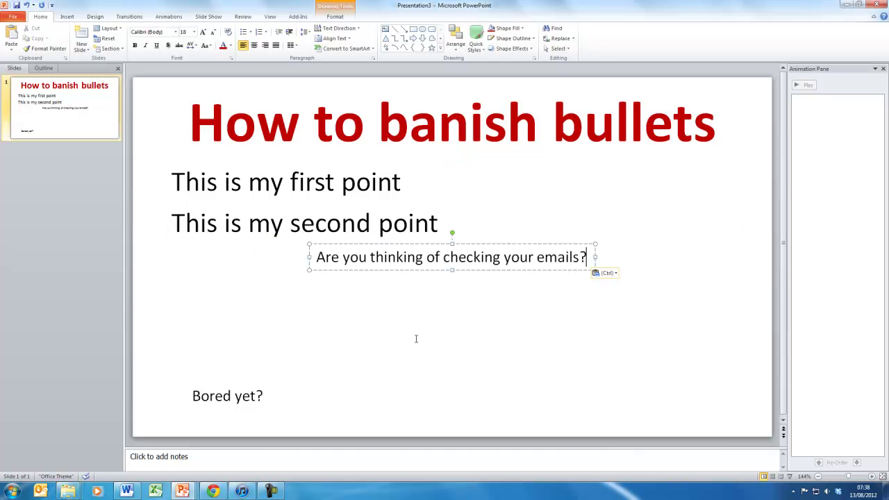
drag(421, 271, 284, 373)
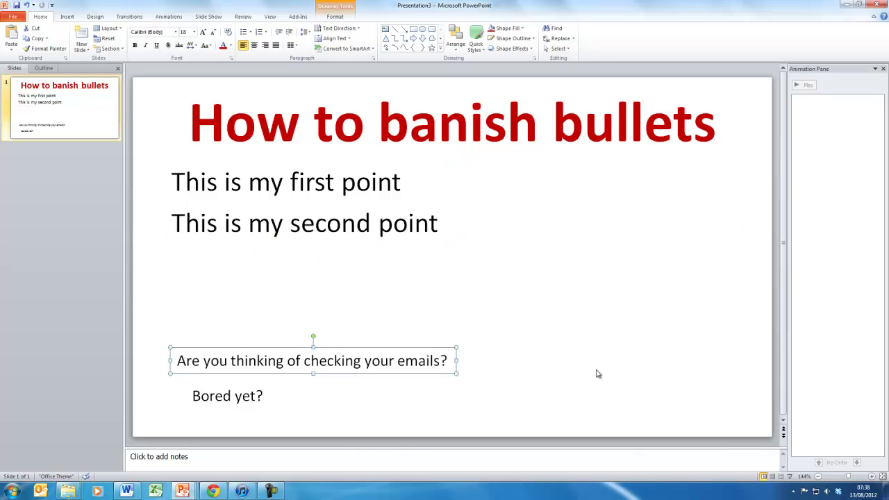
Step: Move 'This is my second point' into its own mid-slide box and shrink the first box to one line
click(341, 224)
drag(465, 234, 171, 226)
key(ctrl+c)
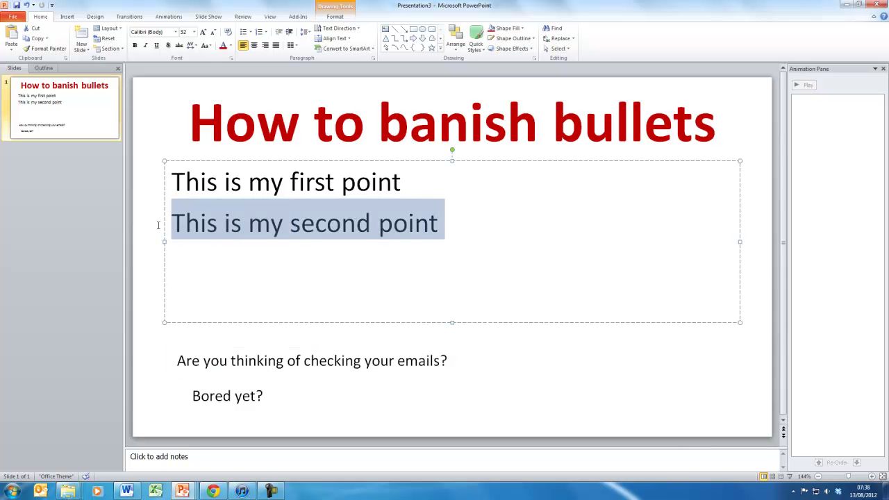
key(BackSpace)
key(BackSpace)
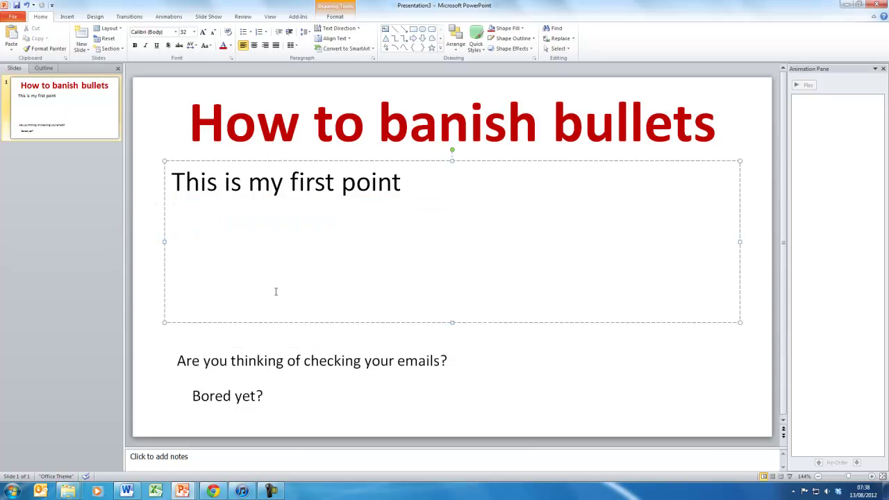
click(306, 339)
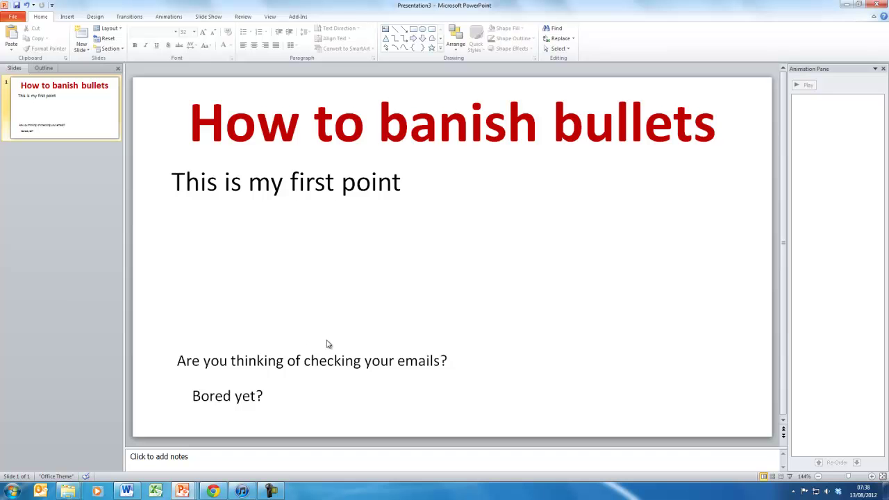
key(ctrl+v)
drag(414, 272, 299, 315)
click(308, 191)
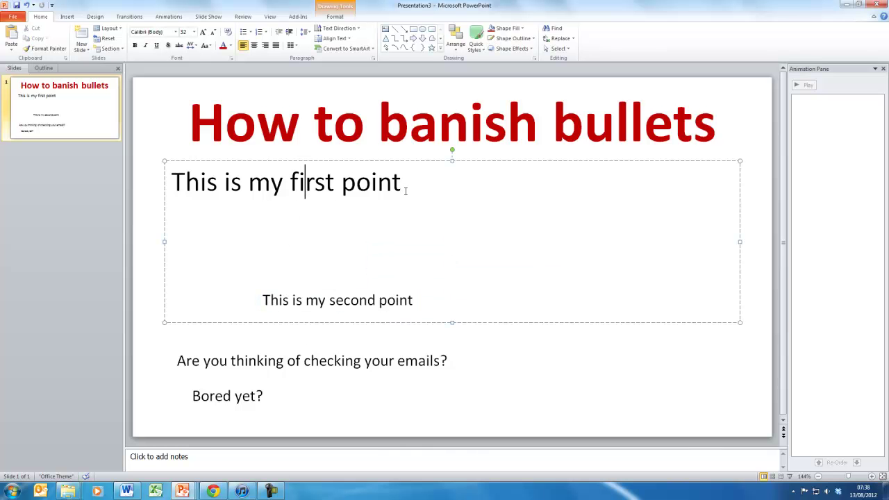
drag(453, 323, 460, 212)
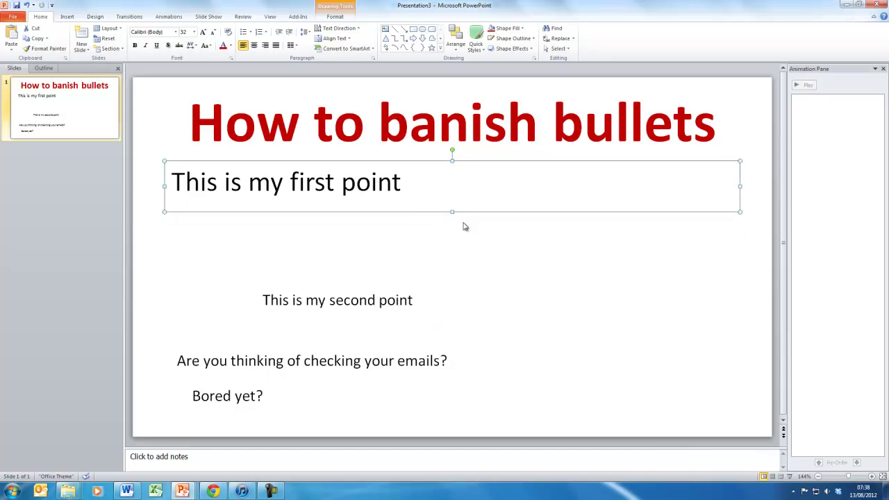
Step: Drag the first point's box below the title and centre 'This is my first point'
drag(404, 212, 402, 258)
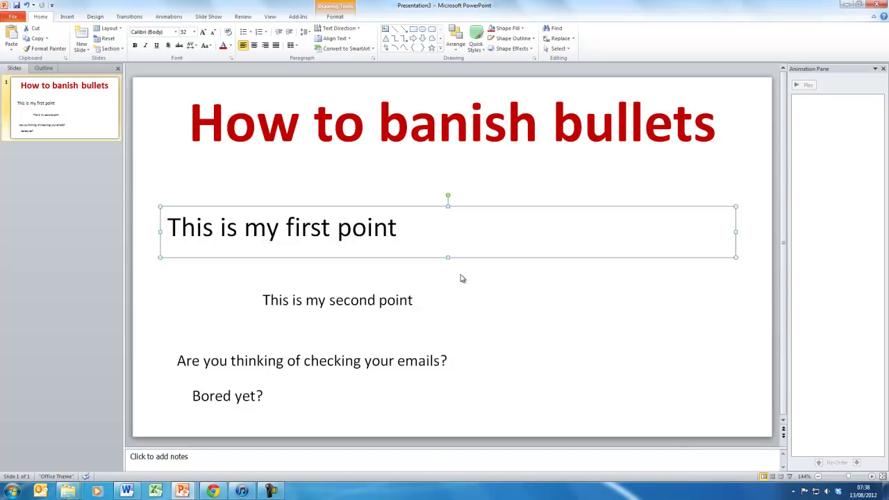
click(342, 300)
click(345, 318)
click(345, 299)
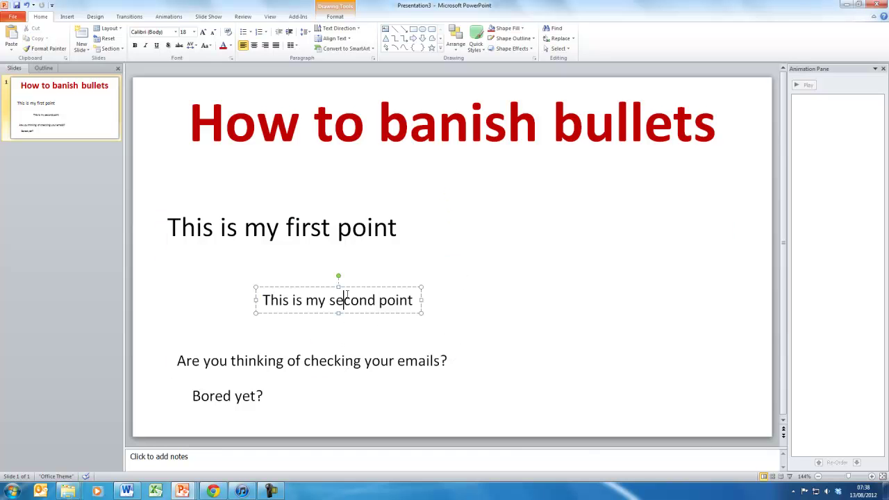
drag(170, 227, 396, 235)
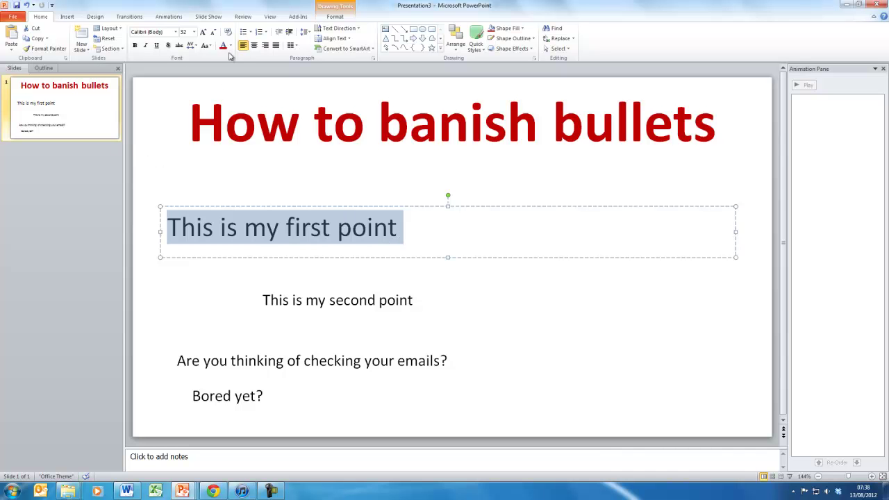
click(255, 45)
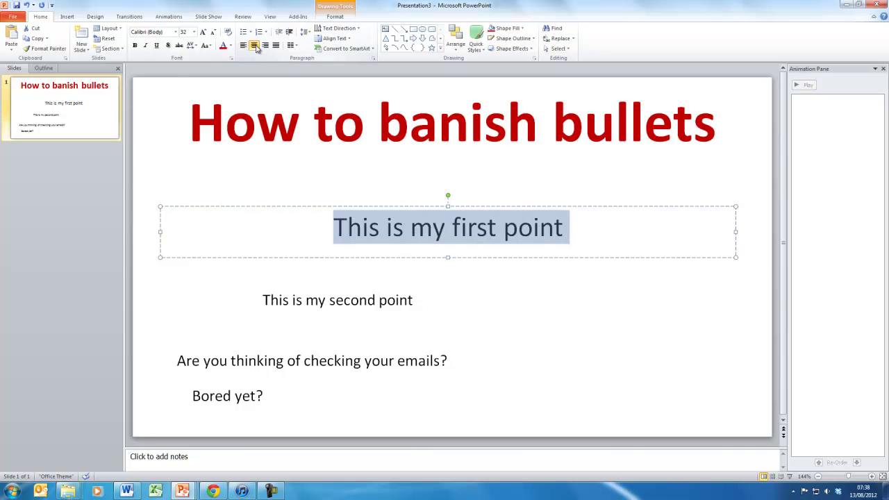
Step: Set 'This is my first point' to 44 pt and select its text
click(194, 32)
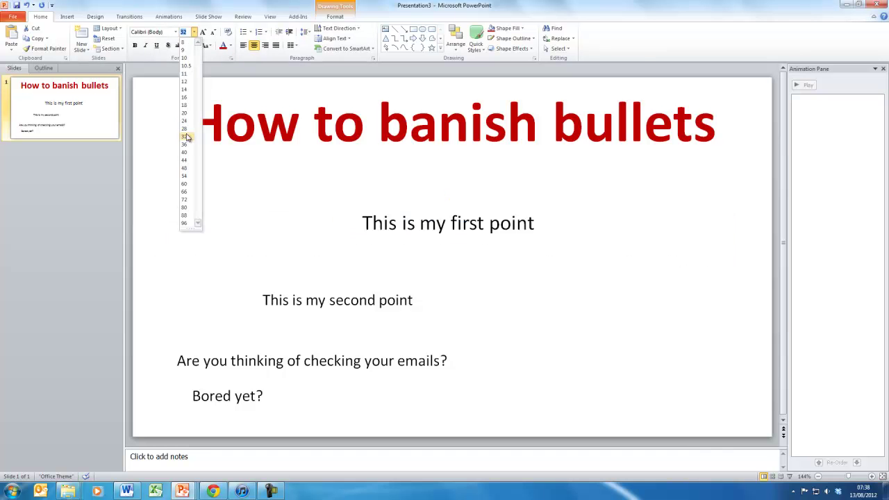
click(184, 160)
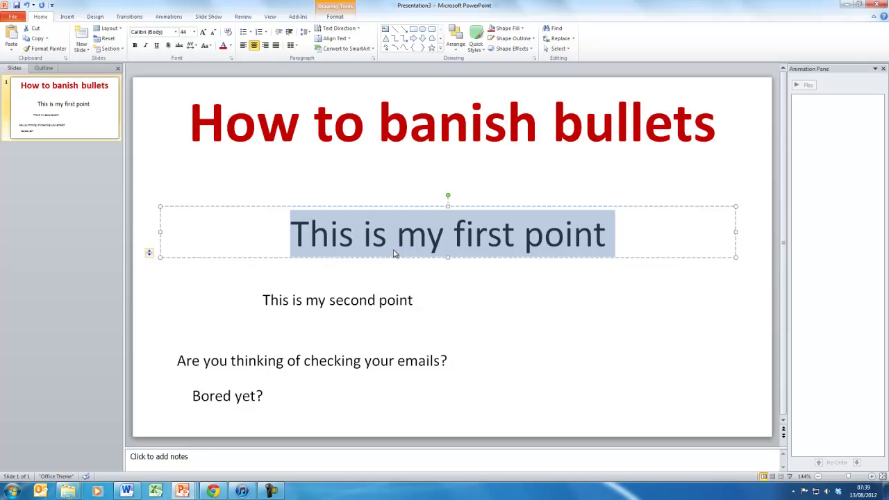
click(426, 244)
mouse_move(396, 236)
mouse_down()
mouse_move(443, 236)
mouse_move(426, 236)
mouse_up()
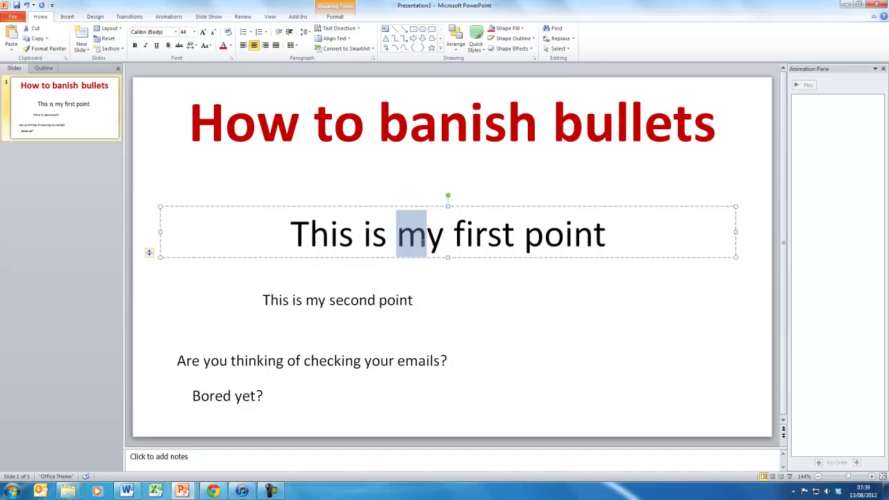
Step: Use Format Painter to copy that formatting to the second point, emails question and 'Bored yet?'
click(45, 49)
drag(266, 300, 393, 309)
drag(179, 363, 446, 373)
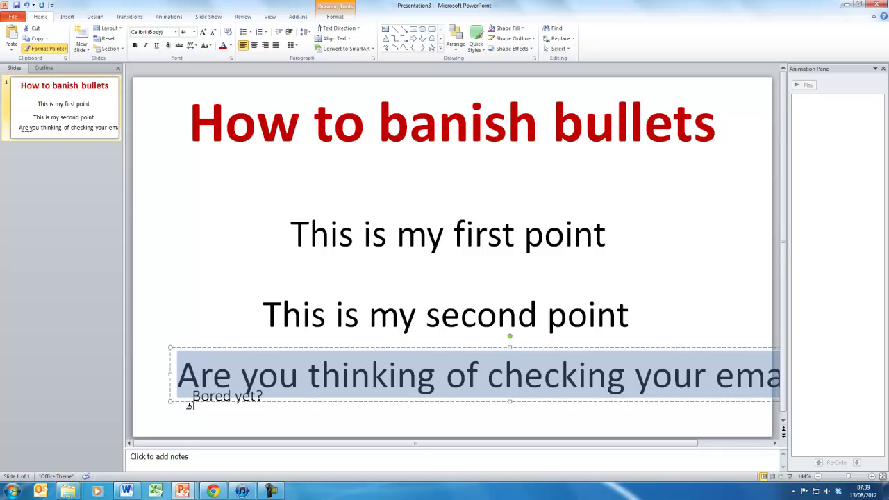
drag(189, 403, 262, 402)
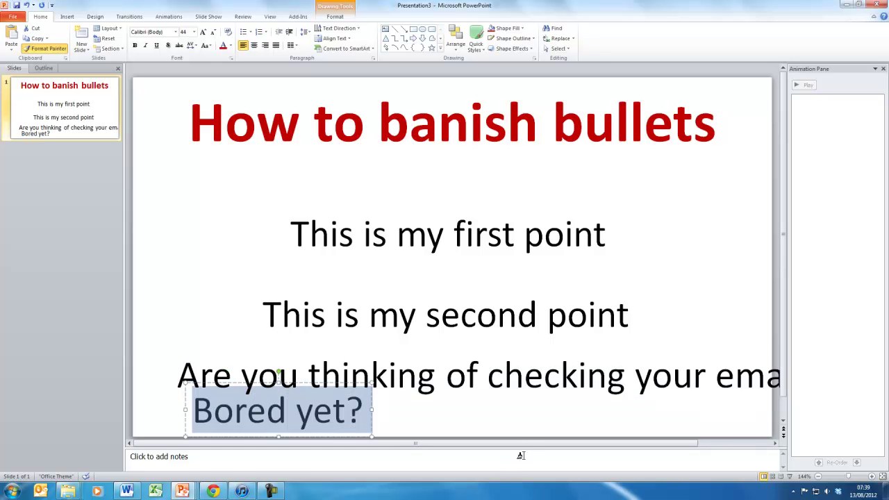
Step: Reposition the first point, second point, emails question and 'Bored yet?' boxes beneath the title
click(46, 49)
click(428, 233)
drag(475, 206, 478, 166)
click(484, 287)
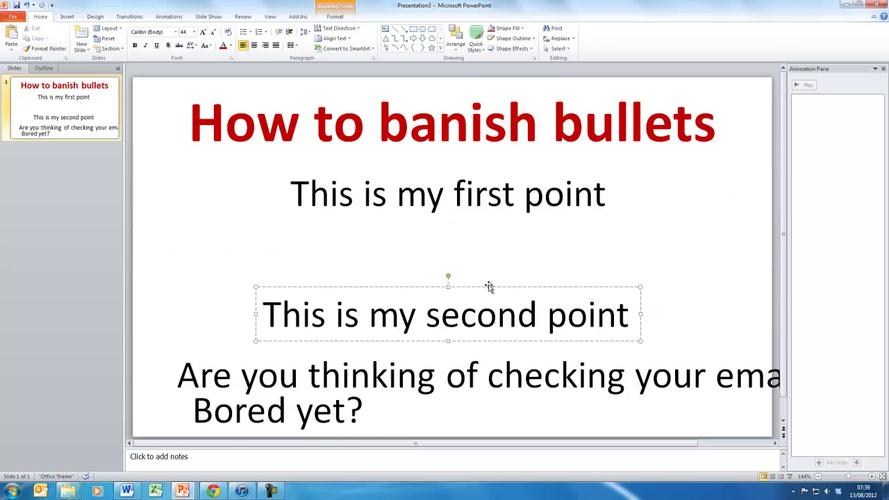
drag(490, 286, 489, 220)
click(501, 352)
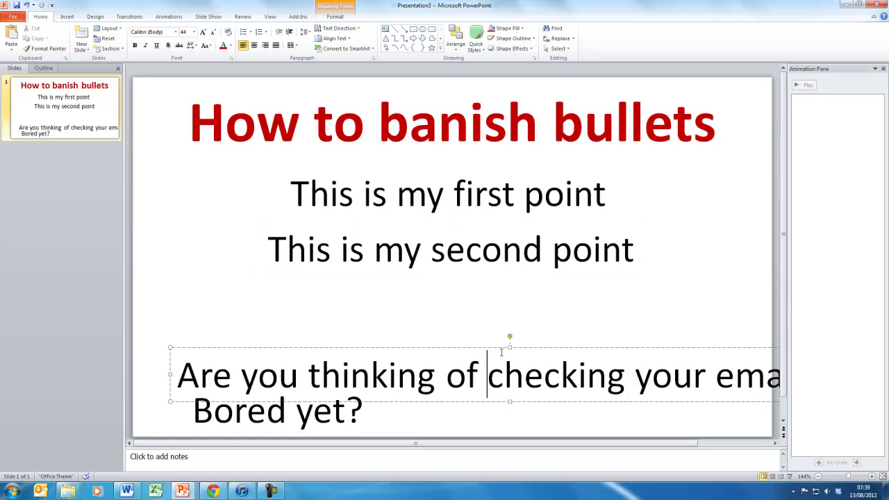
drag(492, 345, 508, 284)
click(323, 395)
drag(327, 383, 528, 354)
Step: Resize the emails box to wrap onto two lines under the second point, with 'Bored yet?' below
click(539, 316)
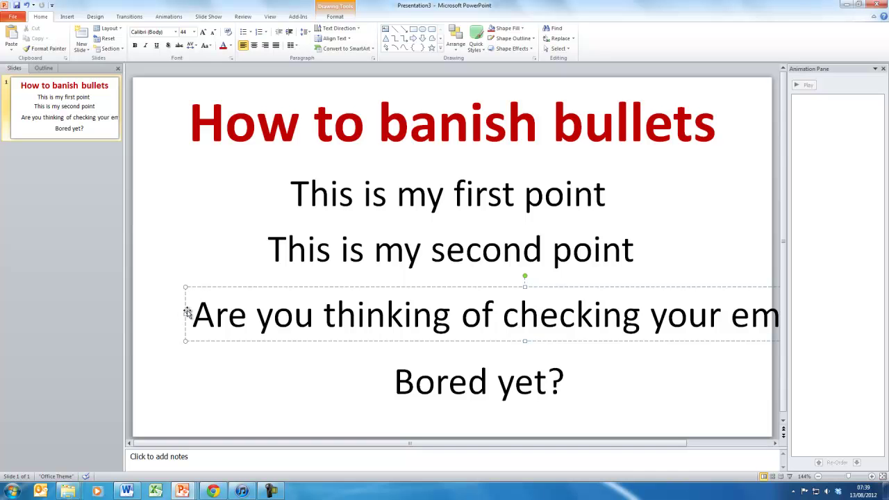
drag(186, 315, 523, 315)
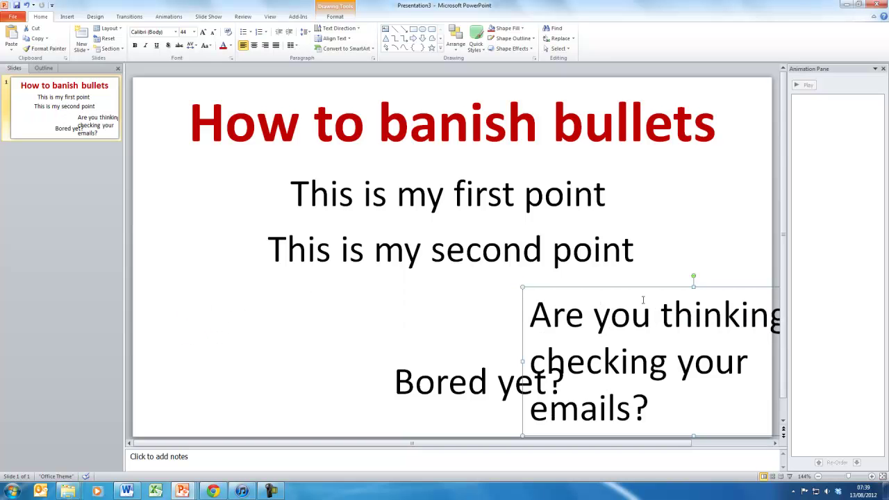
drag(524, 362, 412, 362)
drag(595, 288, 404, 274)
click(429, 385)
drag(453, 409, 419, 424)
Step: Centre the emails question's text
click(422, 301)
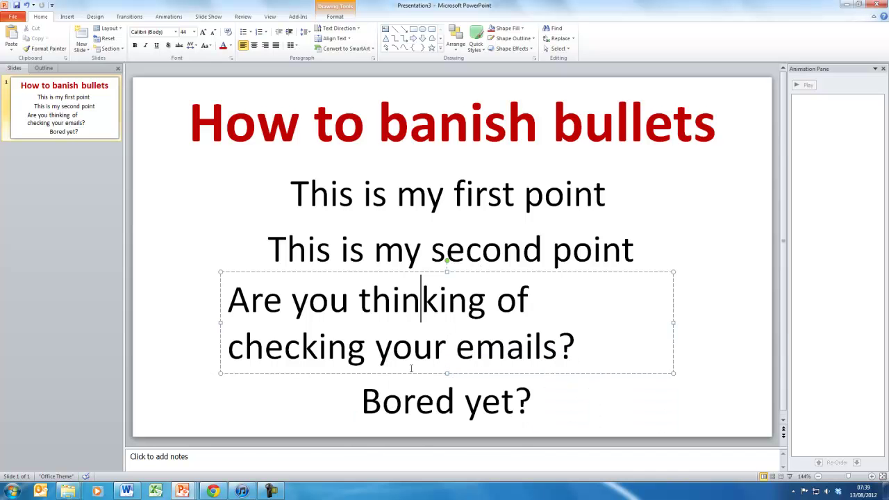
drag(587, 346, 229, 298)
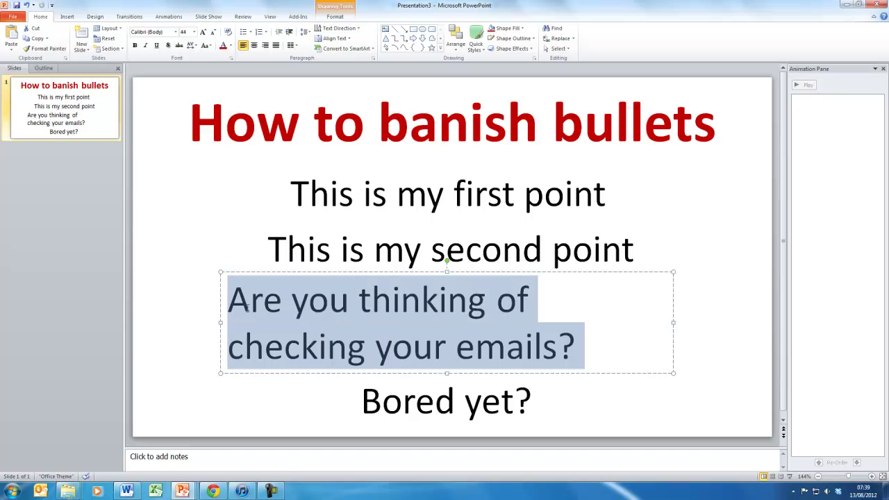
click(255, 45)
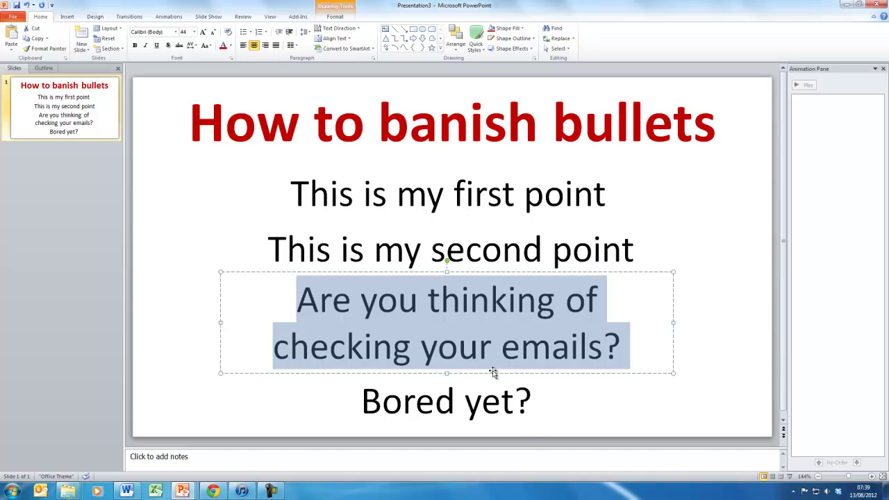
click(716, 218)
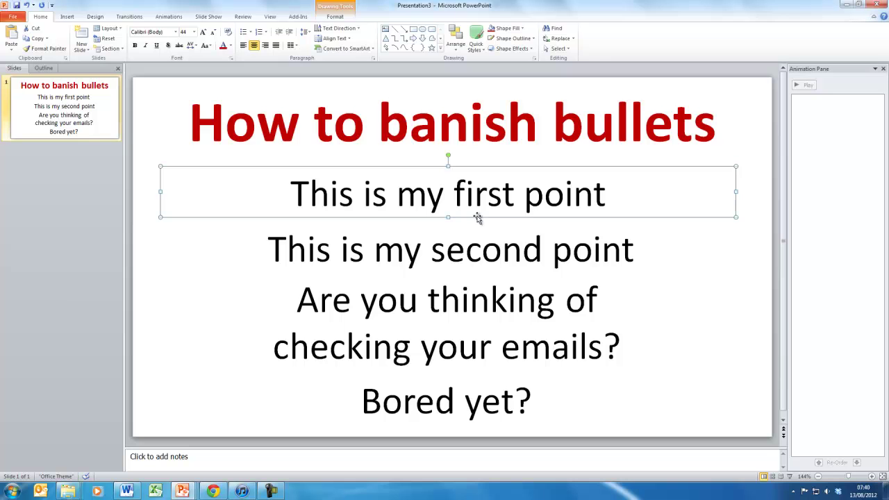
Step: Give the first point a Fly In entrance animation with the Animation Pane showing
click(174, 17)
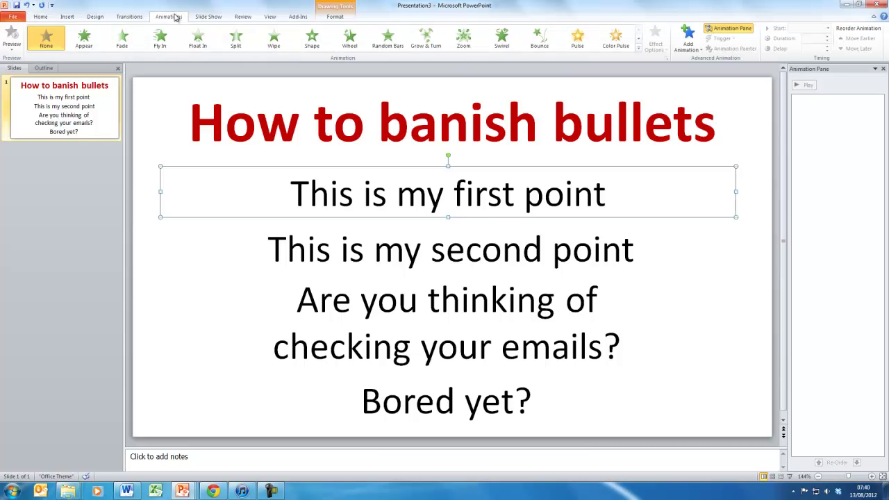
click(729, 28)
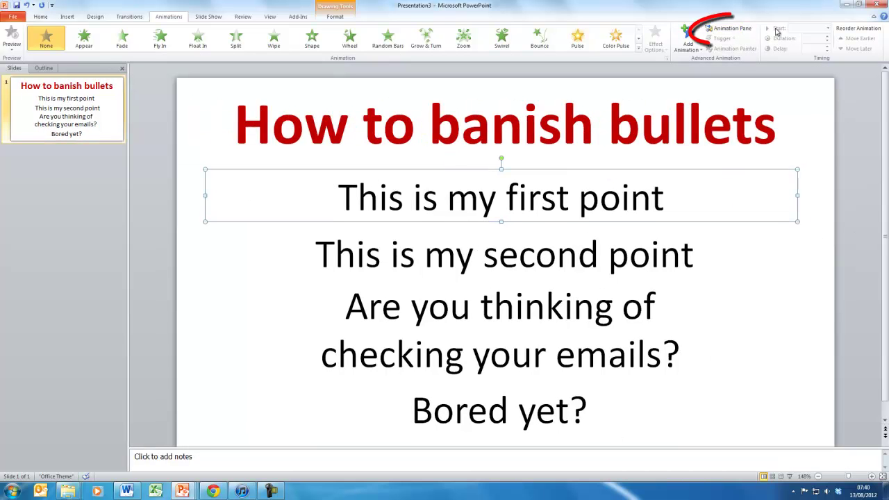
click(731, 32)
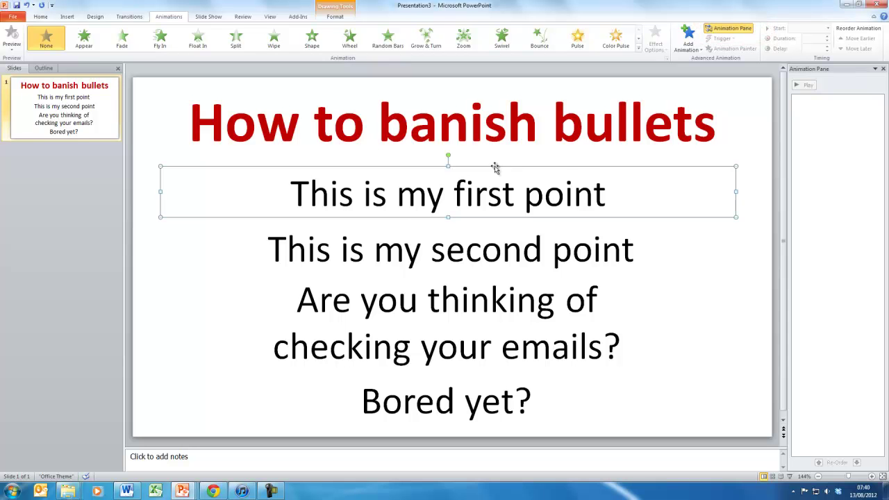
click(163, 40)
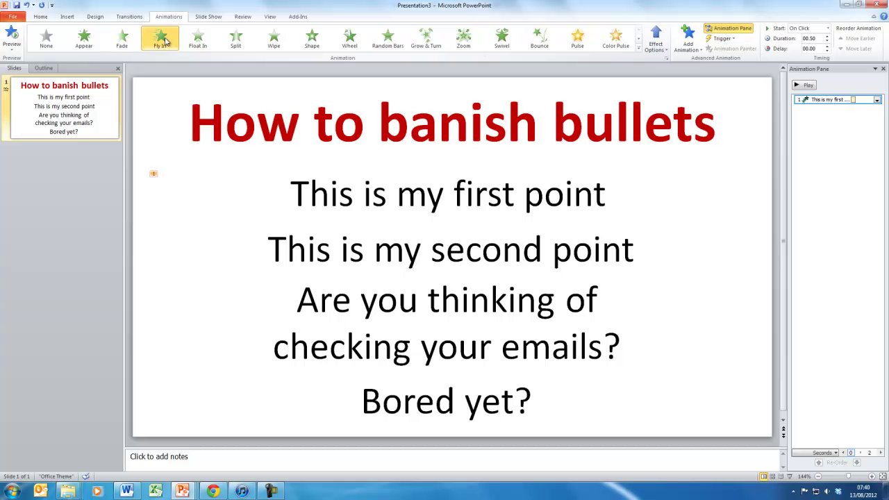
Step: Set the first point's Fly In direction to From Left and select its text box
click(657, 46)
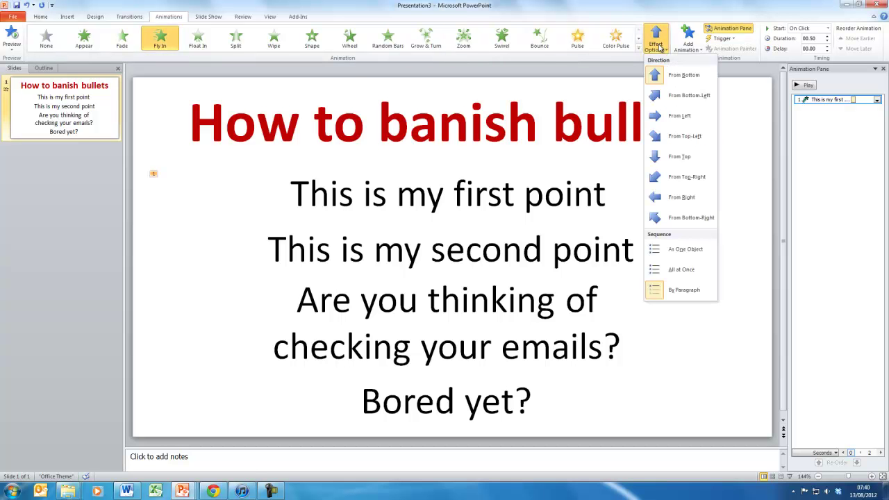
click(683, 117)
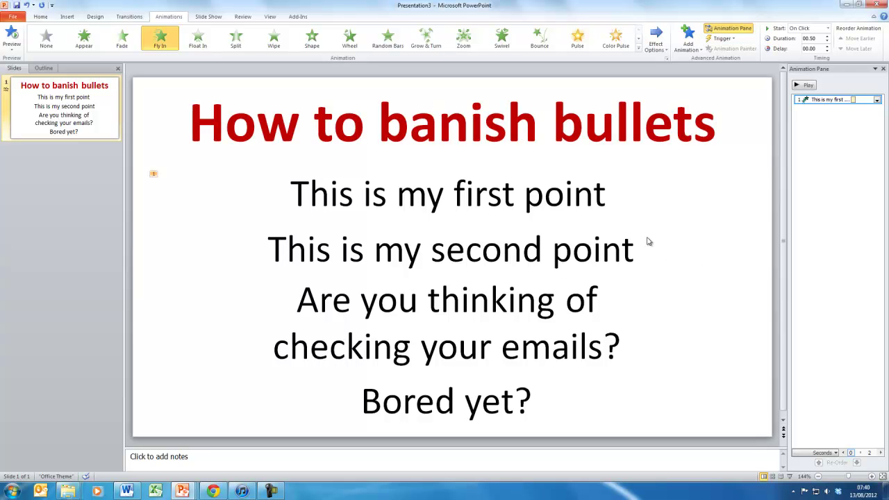
click(543, 194)
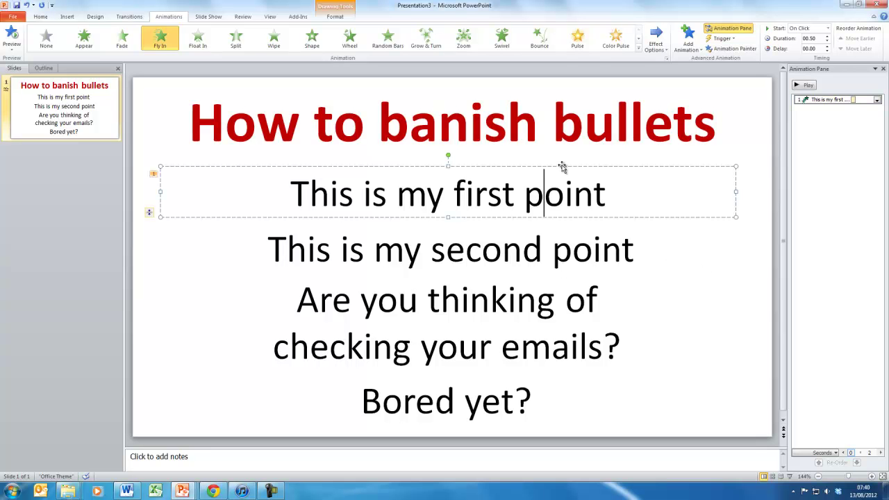
click(564, 167)
click(515, 195)
click(521, 167)
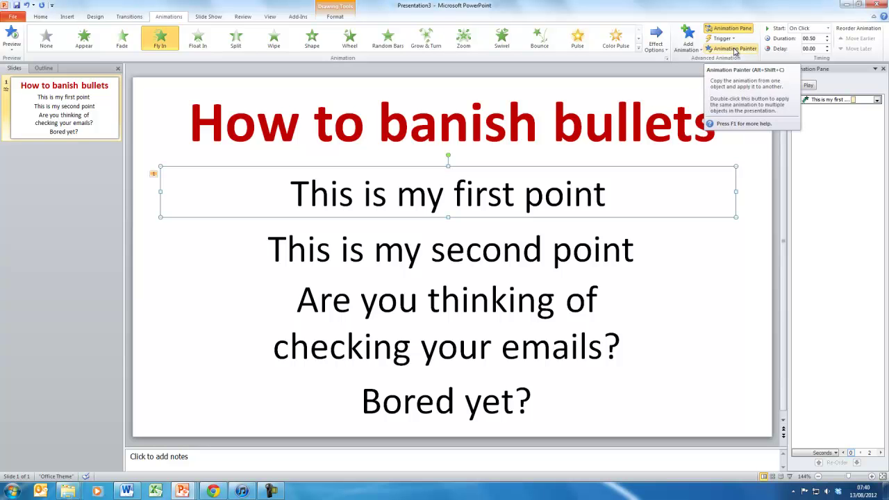
Step: Copy the Fly In animation onto 'This is my second point' with Animation Painter
click(735, 50)
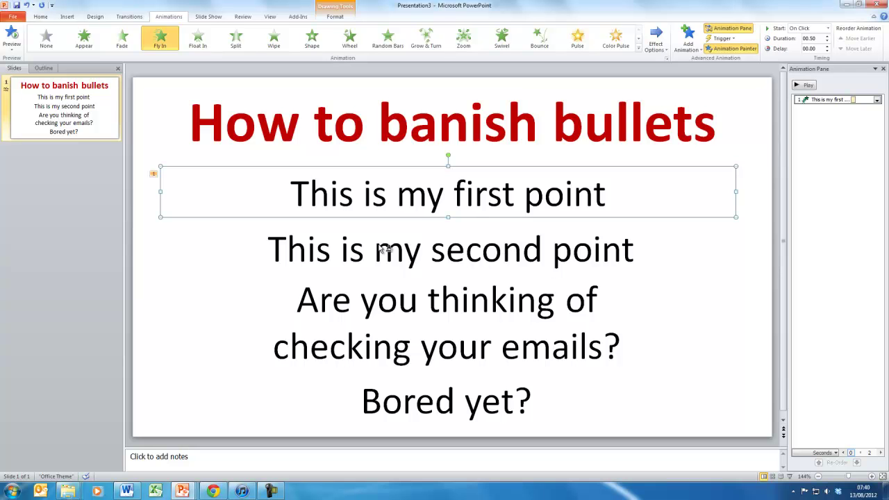
click(486, 257)
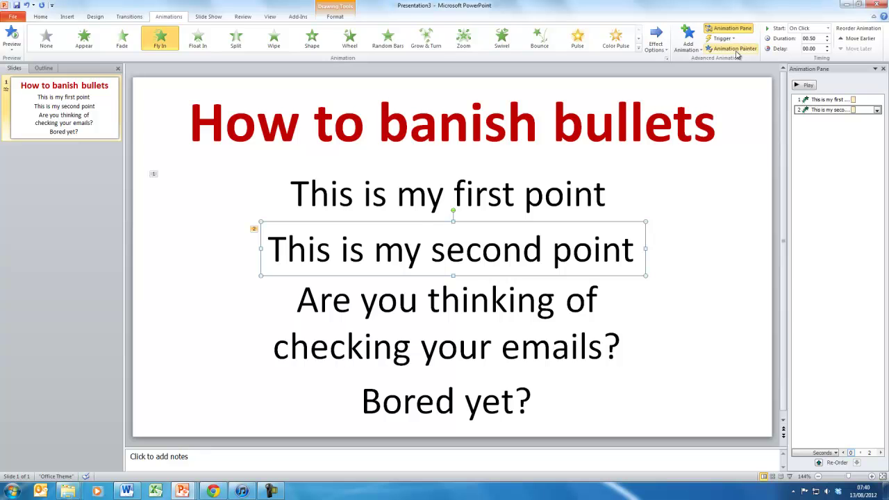
click(735, 174)
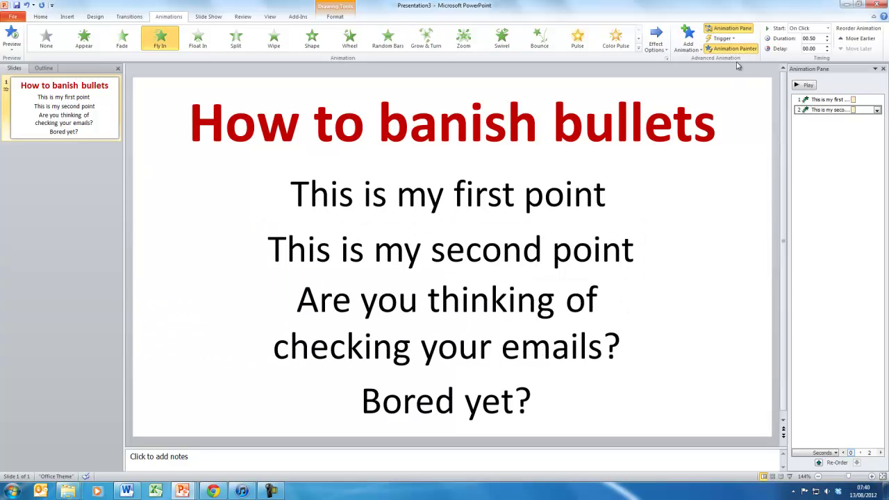